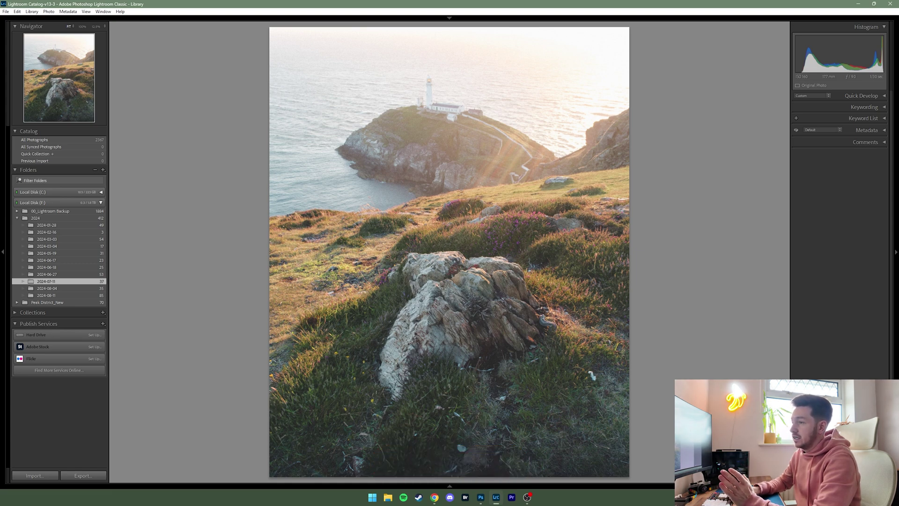
- Reset the lighthouse photo's develop adjustments to see the unedited original, and undo the reset
key(ctrl+shift+r)
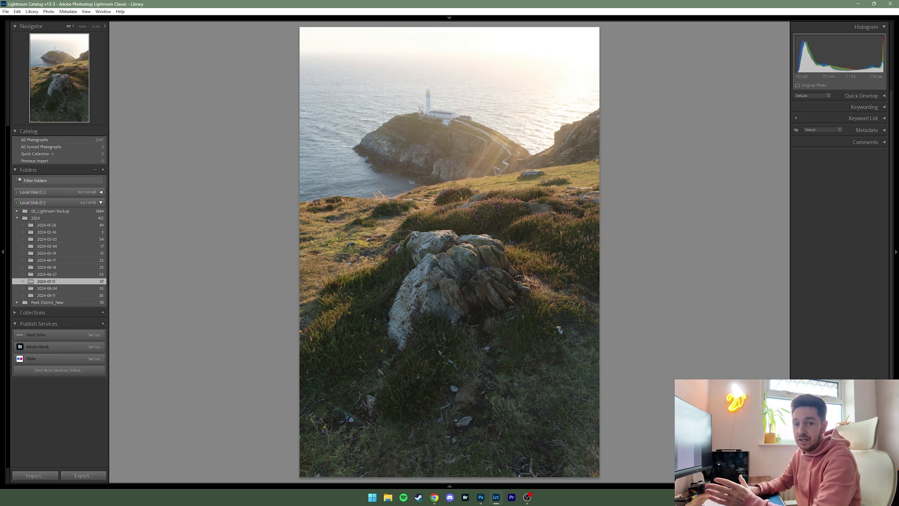
key(ctrl+z)
- Select photos 30 and 31 in the grid and synchronize photo 30's develop settings to photo 31, including Masking with Mask 1 and Mask 2
key(g)
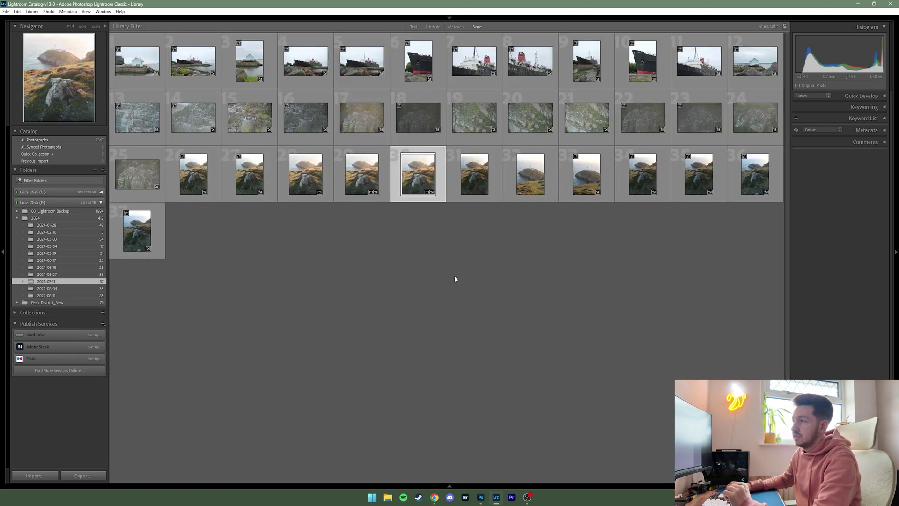
ctrl+click(471, 183)
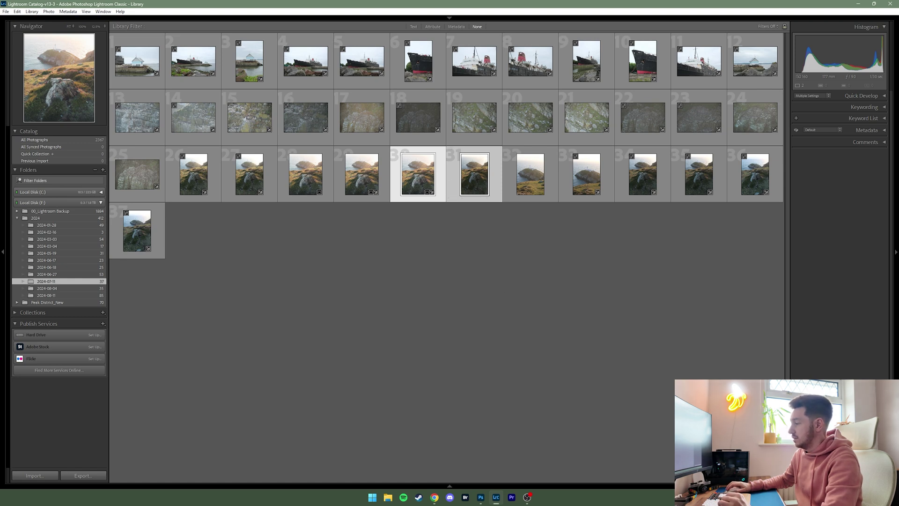
key(ctrl+shift+s)
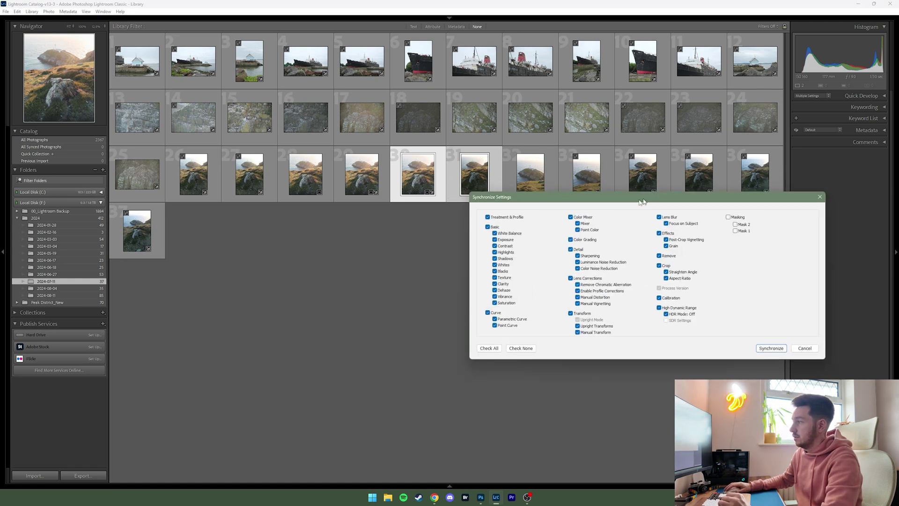
click(505, 234)
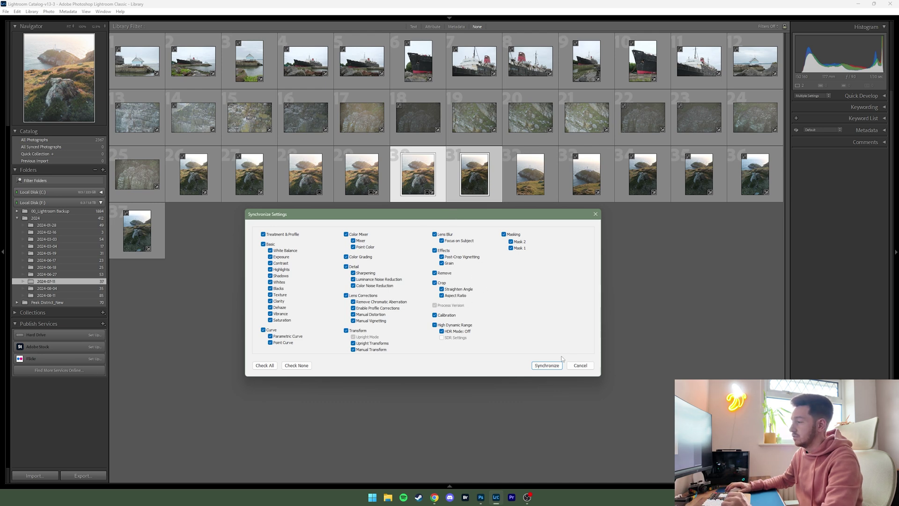
click(547, 366)
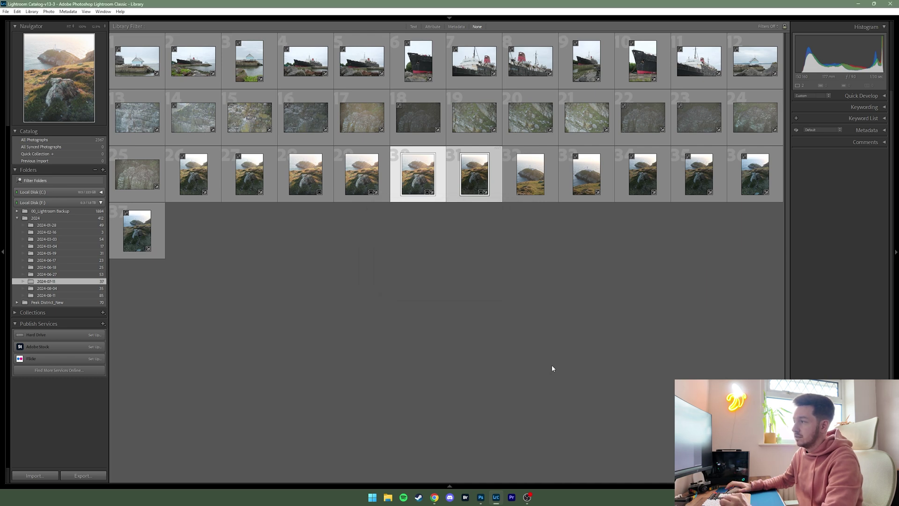
- Review the edited photo 30 in Develop, and open photos 30 and 31 together as layers in Photoshop
click(418, 262)
click(418, 174)
key(d)
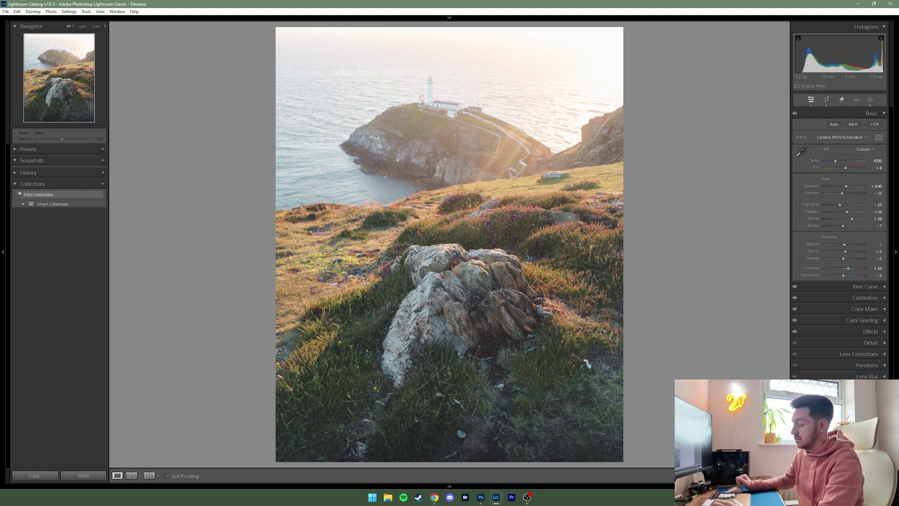
key(g)
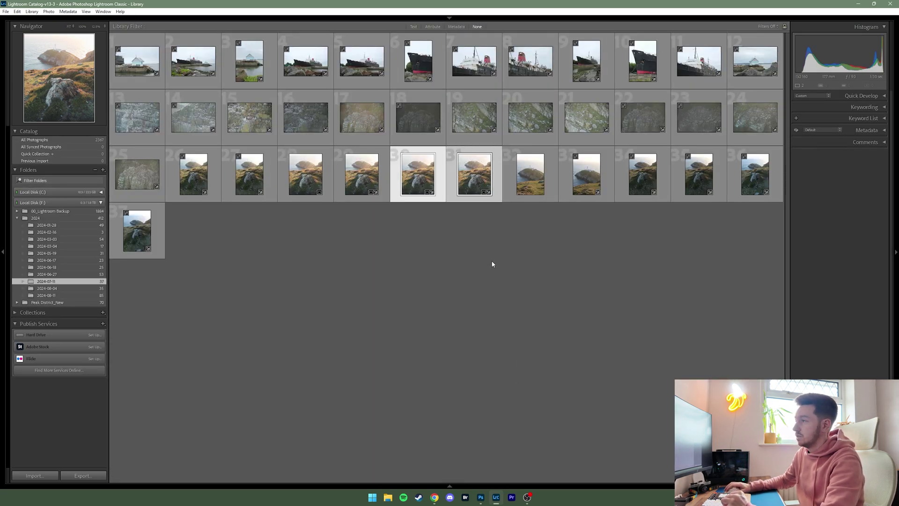
right_click(473, 186)
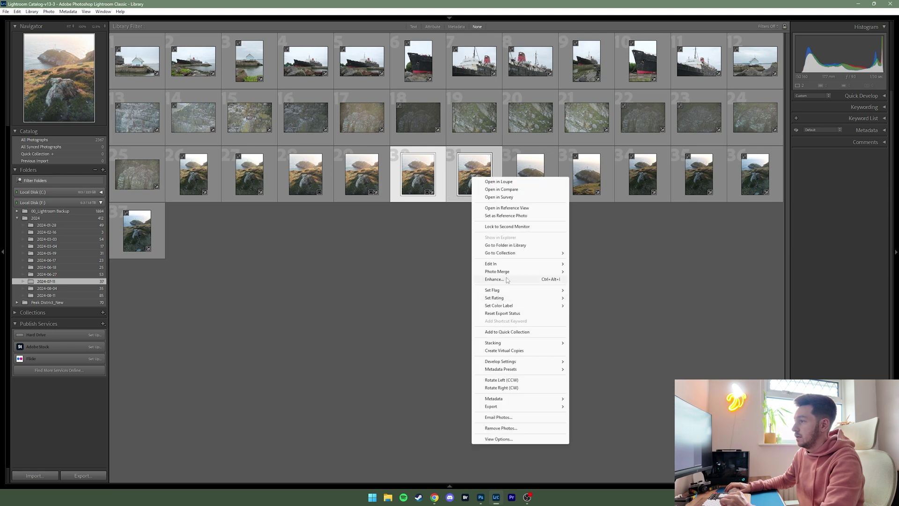
mouse_move(501, 266)
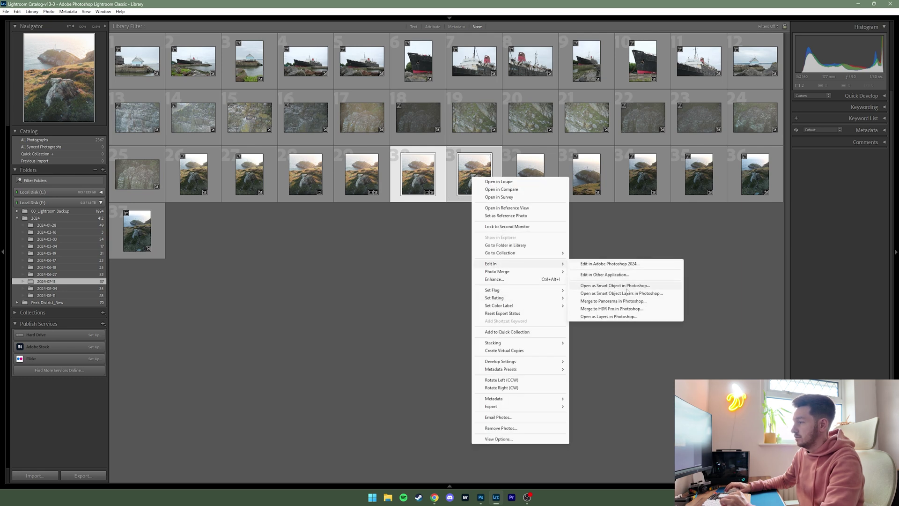
click(619, 319)
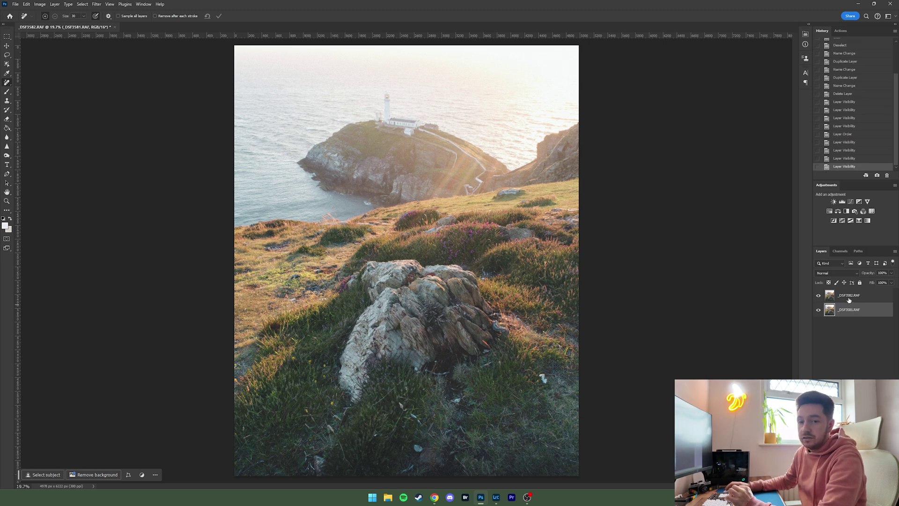
- Hide the upper photo layer and make the lower photo layer active
click(830, 301)
click(819, 296)
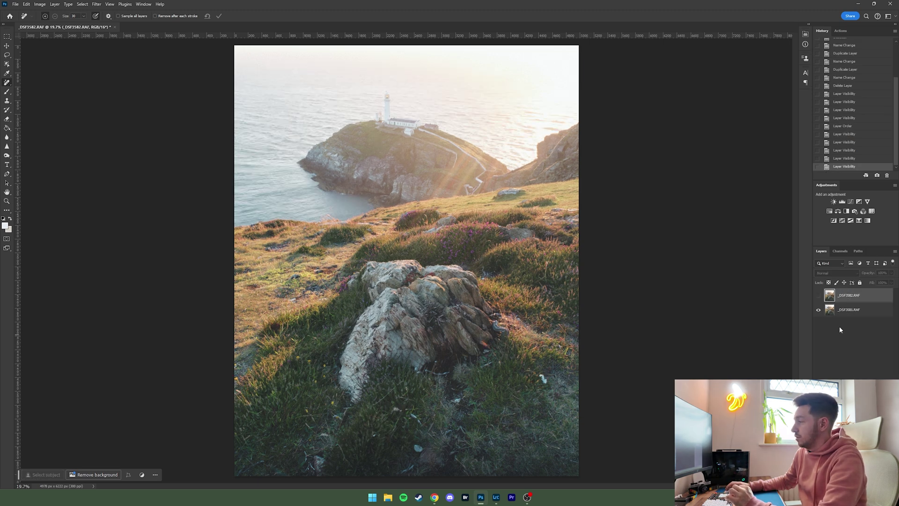
click(849, 310)
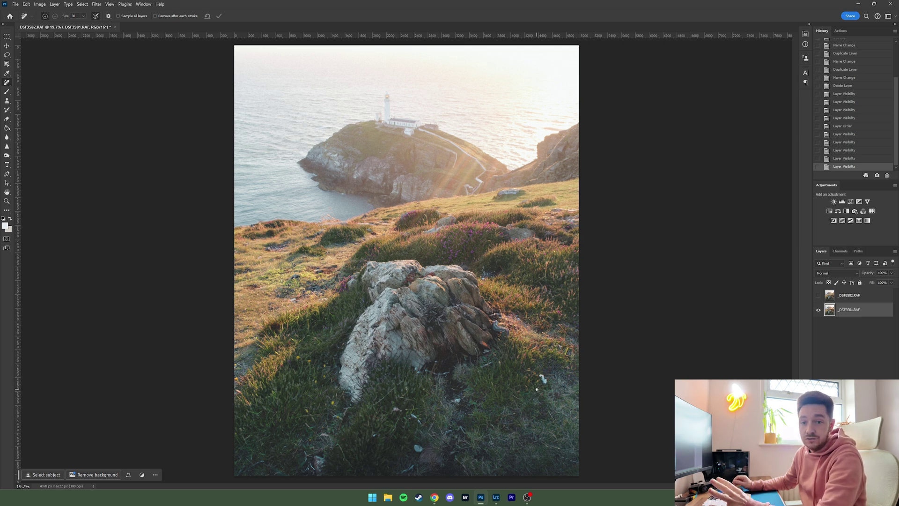
- Erase the bright white debris from the grass around the foreground rock using the Remove Tool, starting with a brush size of 80
right_click(8, 83)
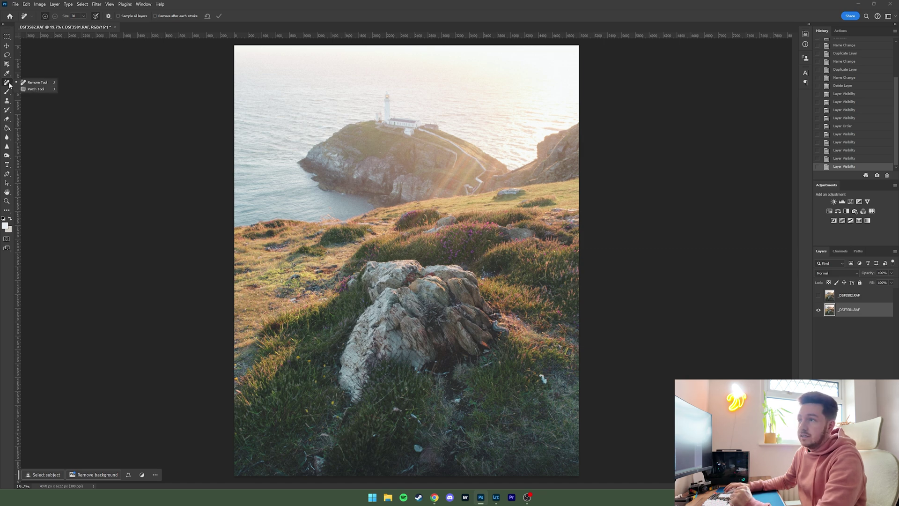
click(41, 84)
scroll(476, 407, up, 5)
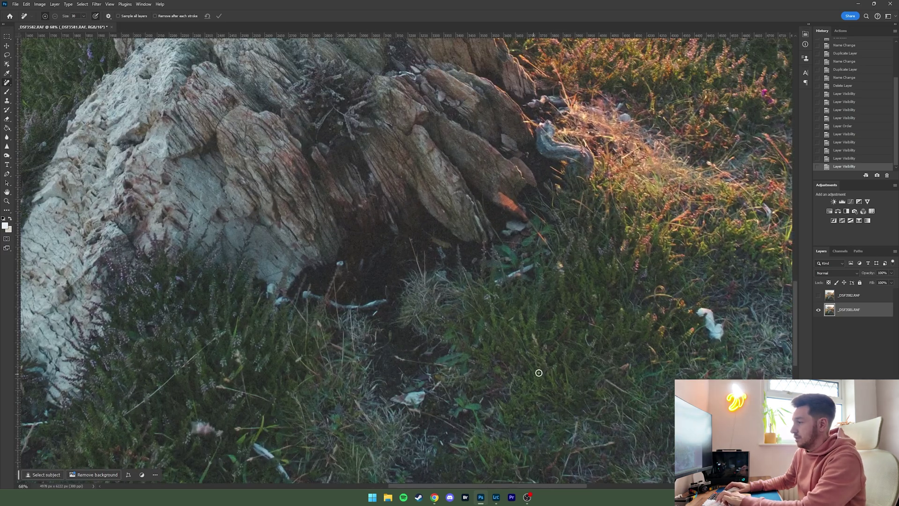
drag(586, 357, 350, 339)
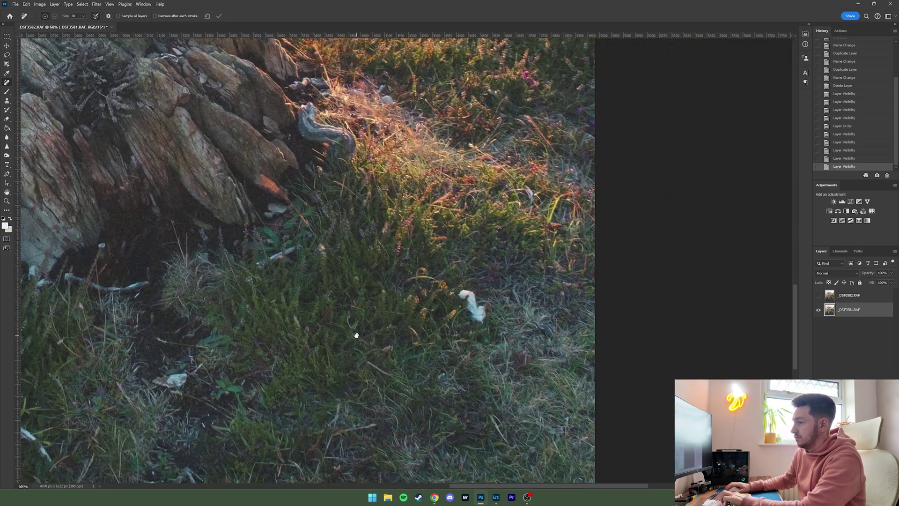
scroll(529, 299, up, 1)
key(bracketright)
key(bracketright)
key(bracketright)
key(bracketright)
key(bracketright)
key(bracketright)
key(bracketright)
key(bracketright)
key(bracketright)
key(bracketright)
key(bracketright)
key(bracketleft)
key(bracketleft)
key(bracketleft)
key(bracketleft)
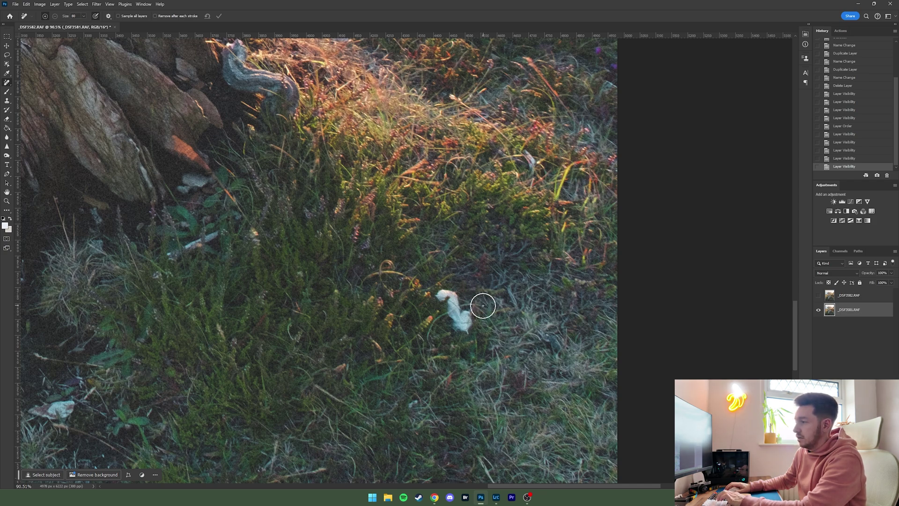
mouse_move(446, 297)
mouse_down()
mouse_move(464, 327)
mouse_move(465, 319)
mouse_up()
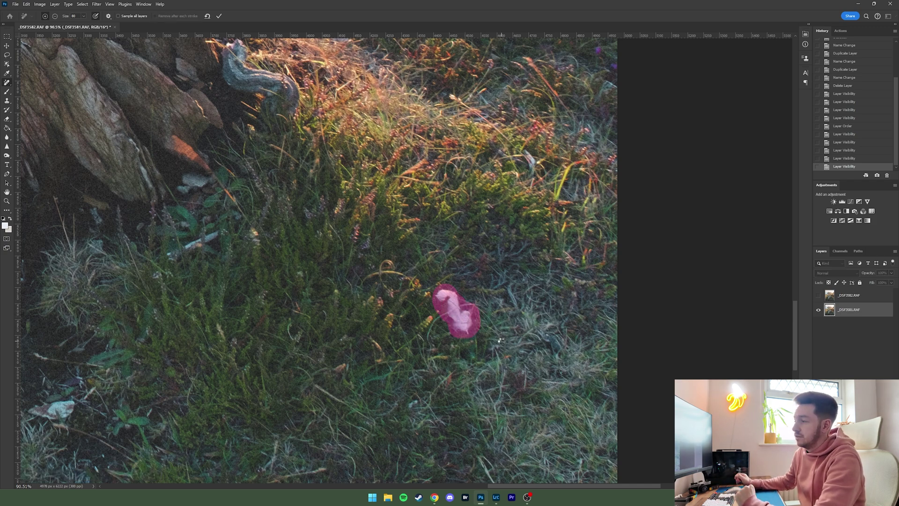
key(Return)
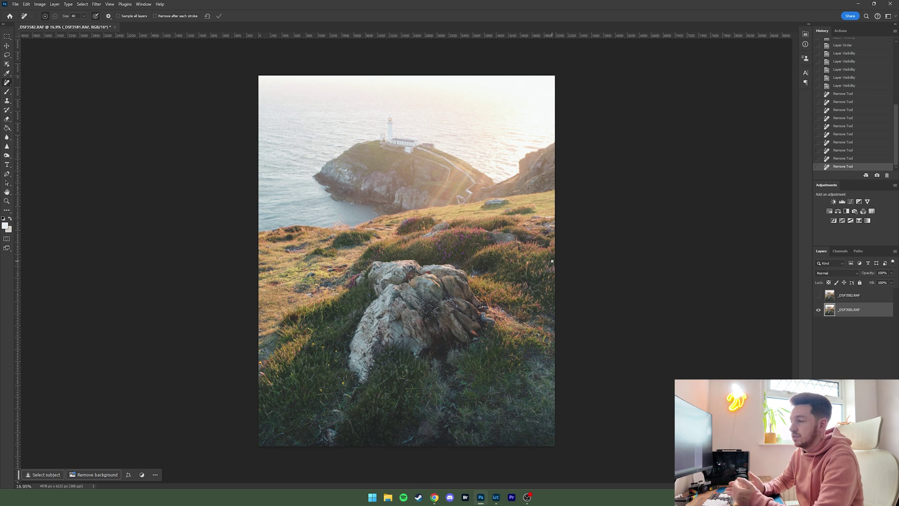
- Show the upper photo layer again and toggle its visibility to compare the lighthouse's sharpness between the two layers
click(819, 296)
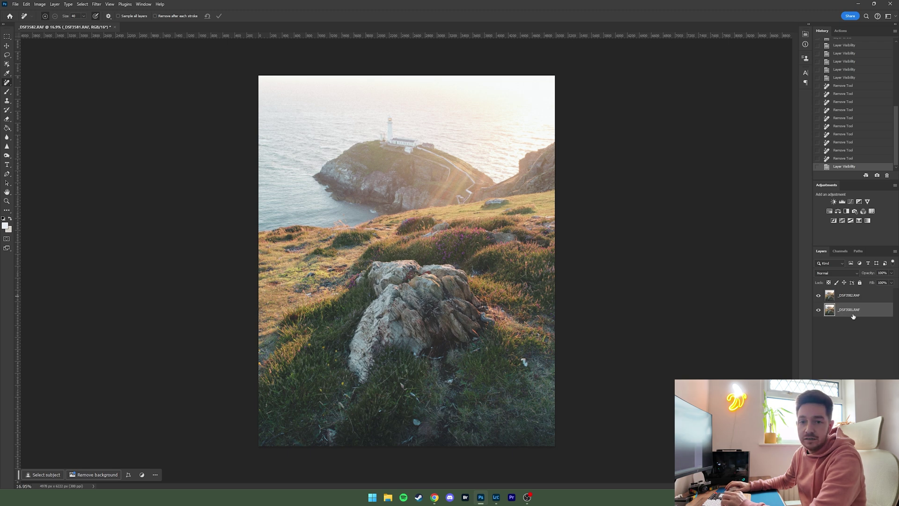
scroll(418, 121, up, 1)
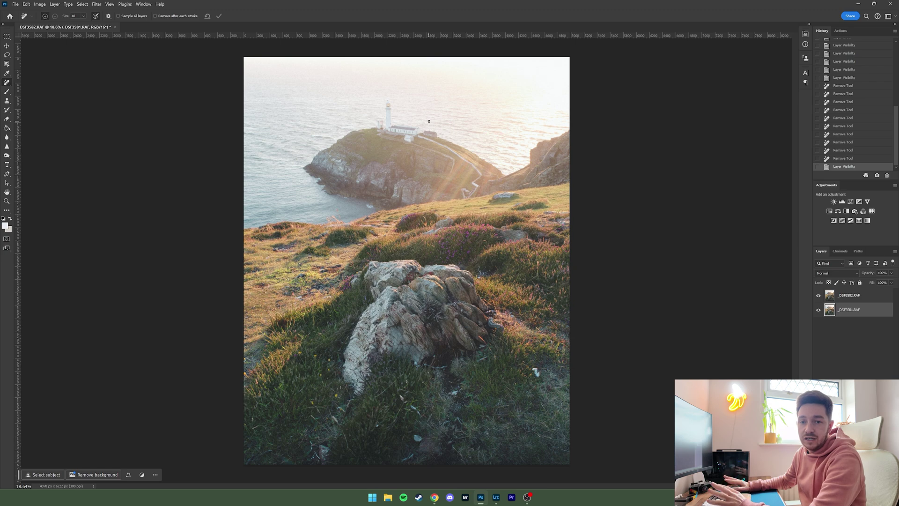
scroll(388, 93, up, 5)
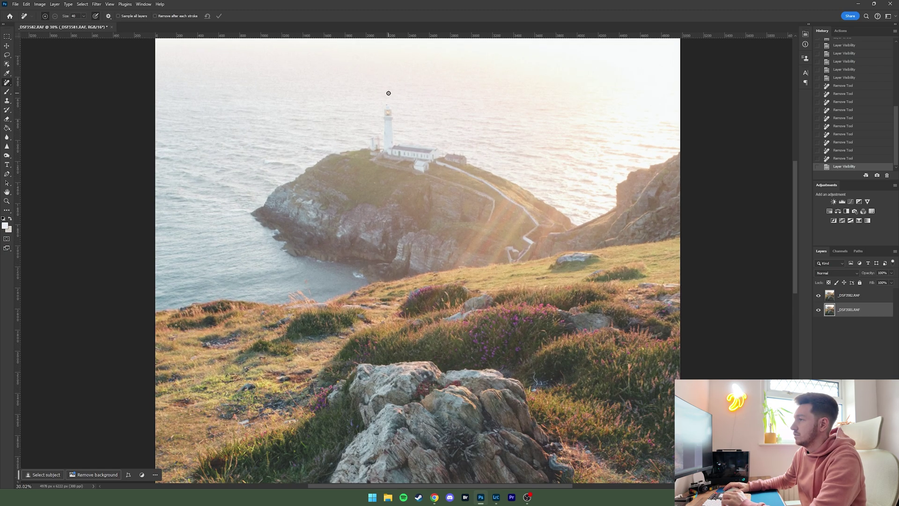
scroll(389, 93, up, 8)
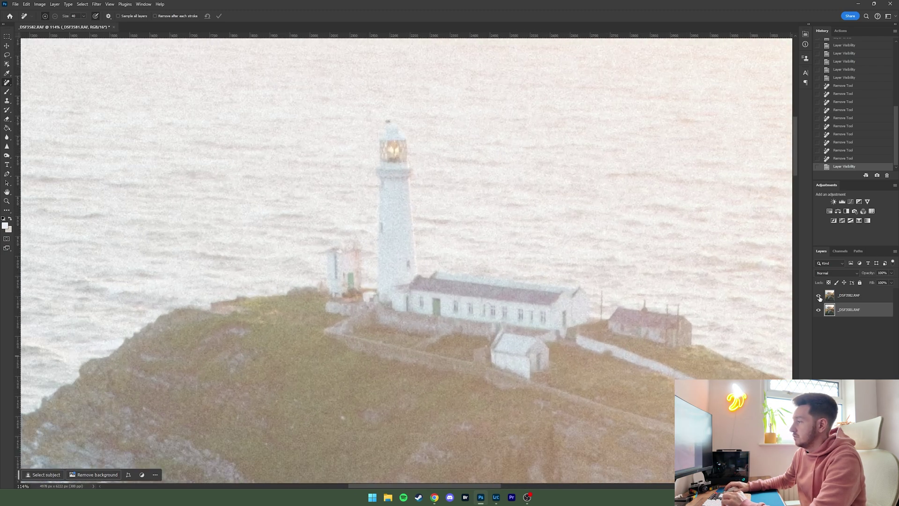
click(818, 295)
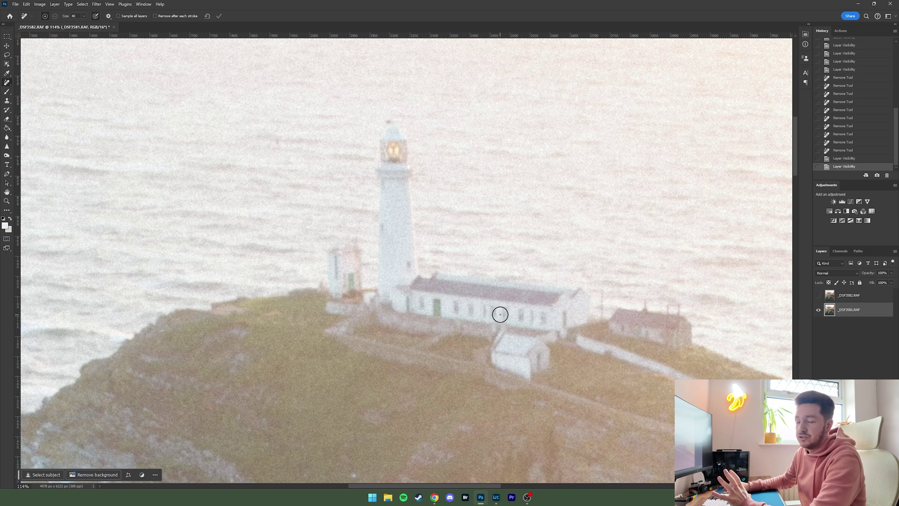
click(819, 297)
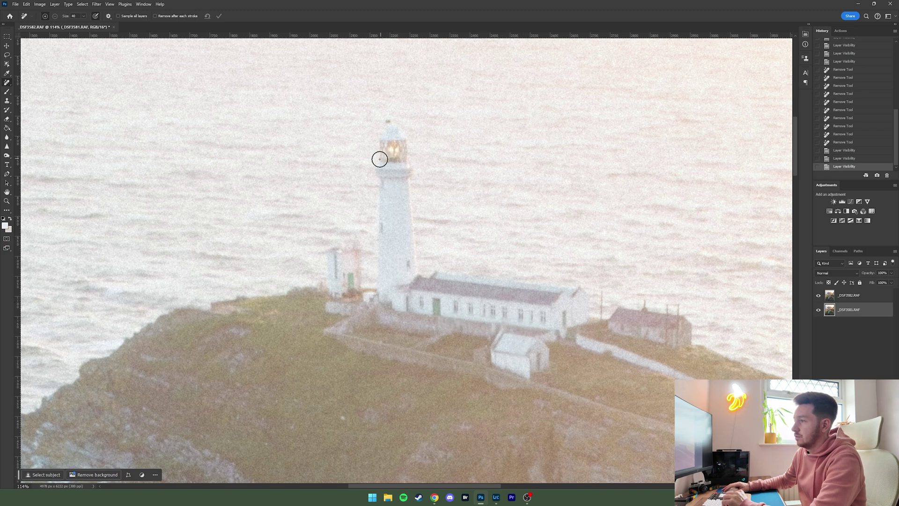
scroll(525, 305, down, 2)
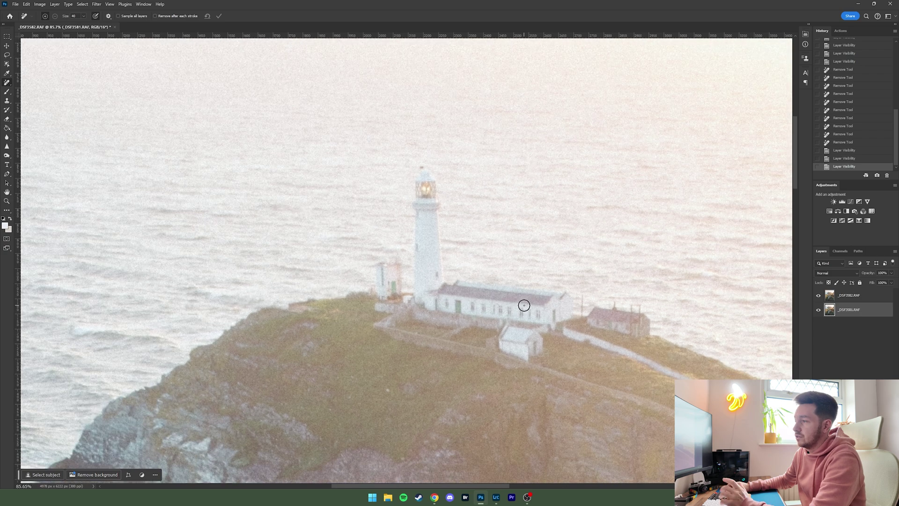
scroll(525, 305, down, 5)
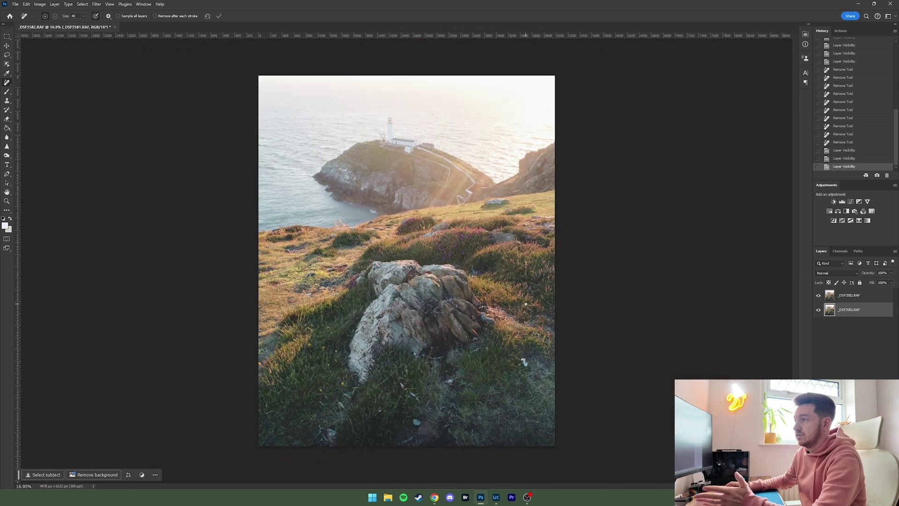
scroll(525, 305, up, 1)
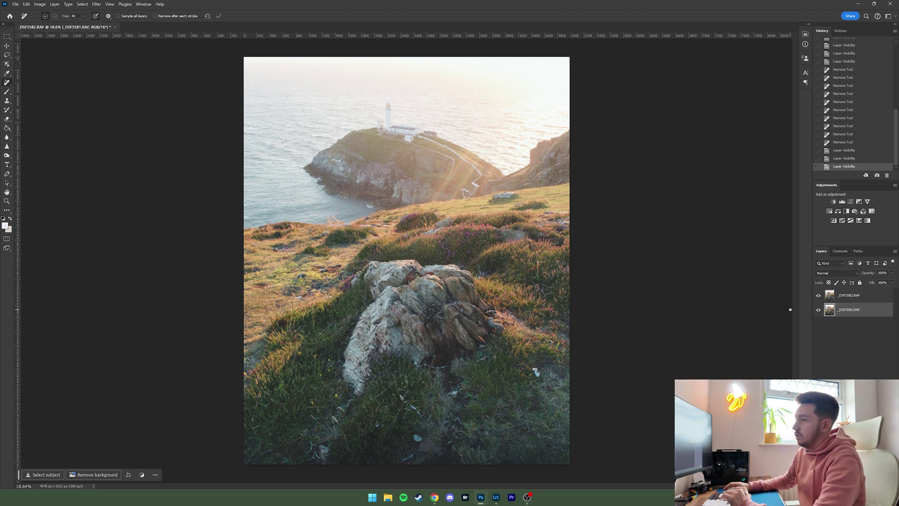
- Add a layer mask to the upper photo layer and invert it to black
click(853, 295)
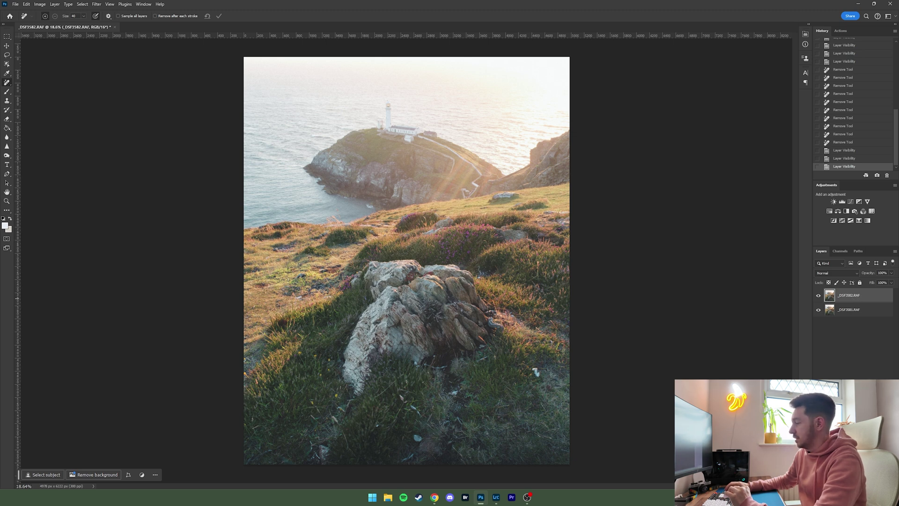
key(b)
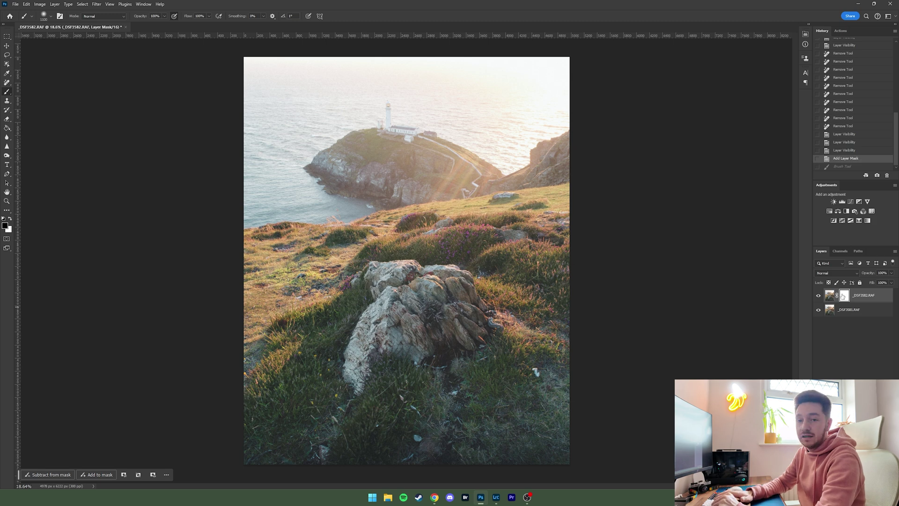
key(ctrl+i)
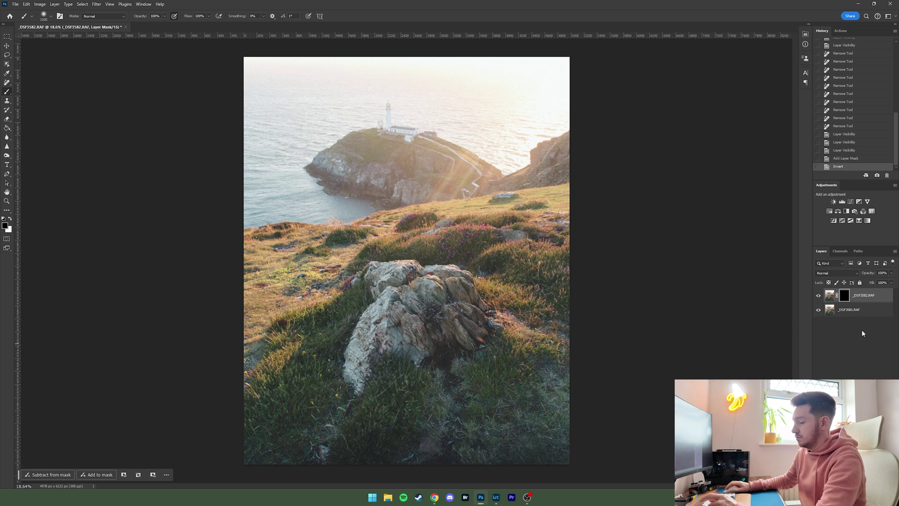
- Paint the upper part of the layer mask white with a 1400 px brush to reveal the lighthouse and sea, and inspect the lighthouse up close
key(x)
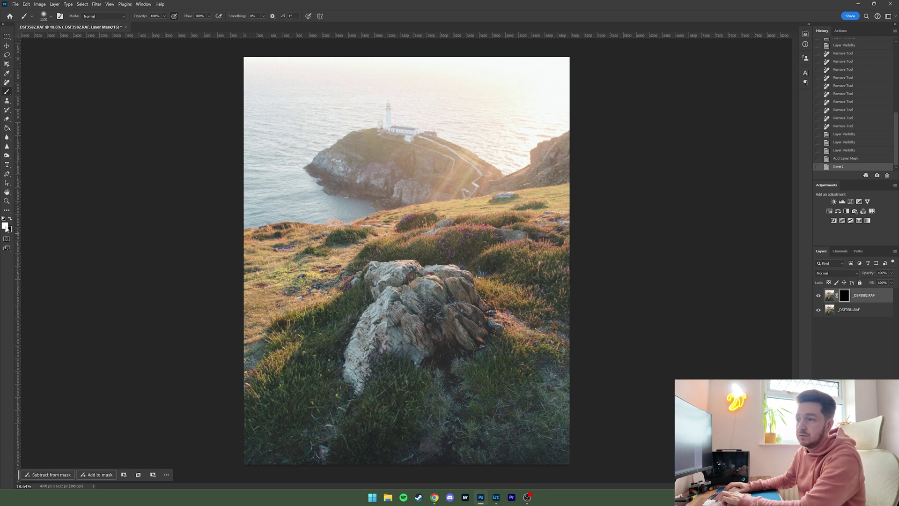
key(bracketright)
key(bracketright)
key(bracketright)
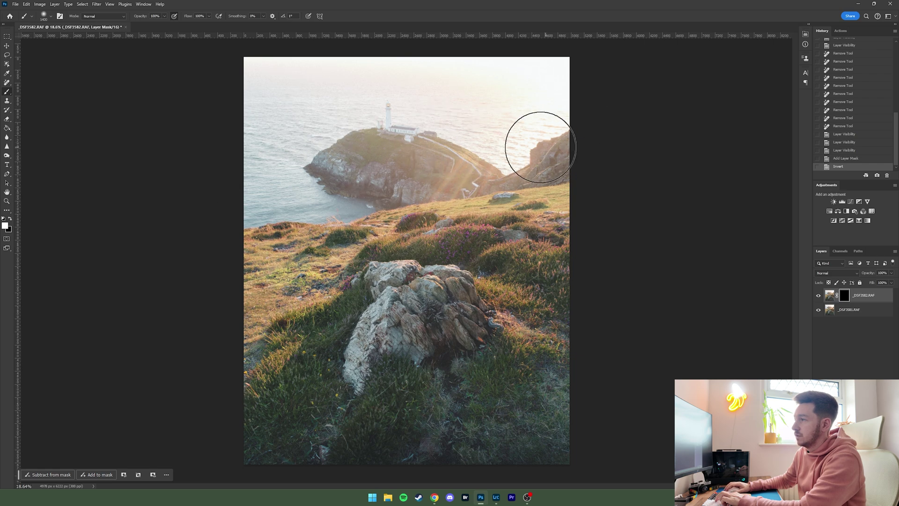
scroll(383, 94, up, 8)
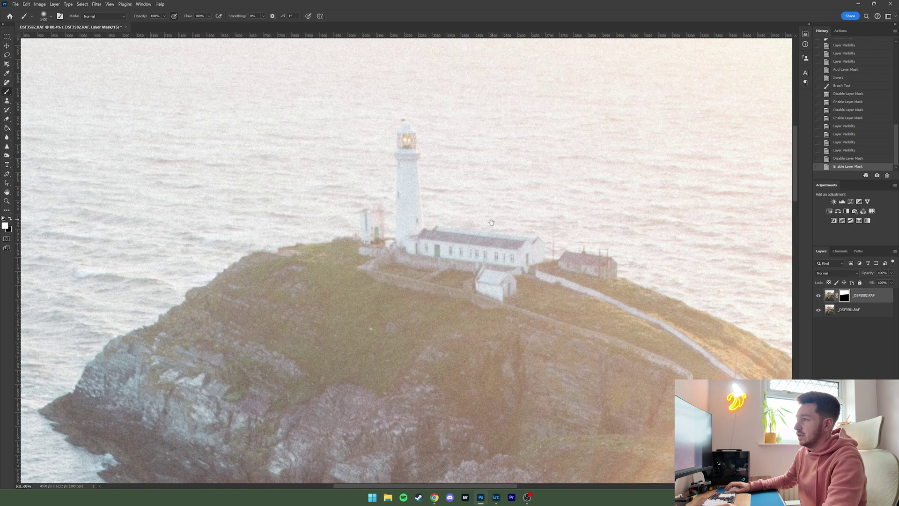
drag(492, 223, 476, 267)
scroll(466, 245, up, 1)
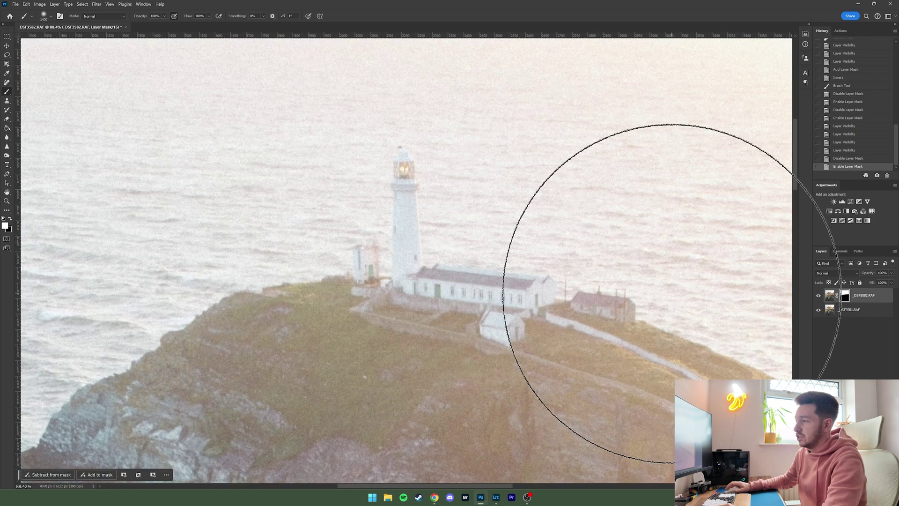
- Reduce the brush size to 200 px
key(bracketleft)
key(bracketleft)
key(bracketleft)
key(bracketleft)
key(bracketleft)
key(bracketleft)
key(bracketleft)
key(bracketleft)
key(bracketleft)
key(bracketleft)
key(bracketleft)
key(bracketleft)
key(bracketleft)
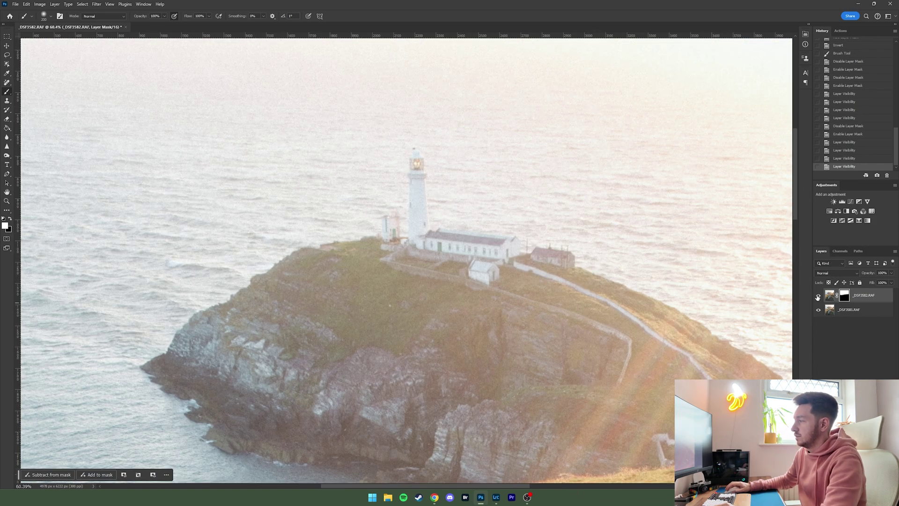
- Toggle the upper photo layer's visibility to compare the blend with the lower photo at the lighthouse and foreground rock, leaving the layer shown
click(818, 295)
click(819, 295)
click(818, 295)
click(818, 295)
click(818, 295)
click(818, 295)
scroll(661, 283, down, 10)
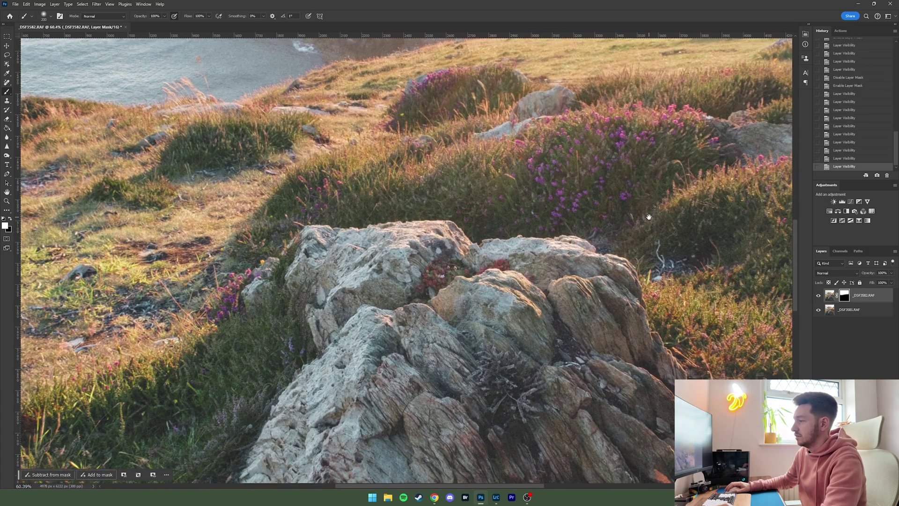
alt+scroll(605, 316, down, 2)
scroll(604, 315, down, 3)
alt+scroll(604, 316, up, 2)
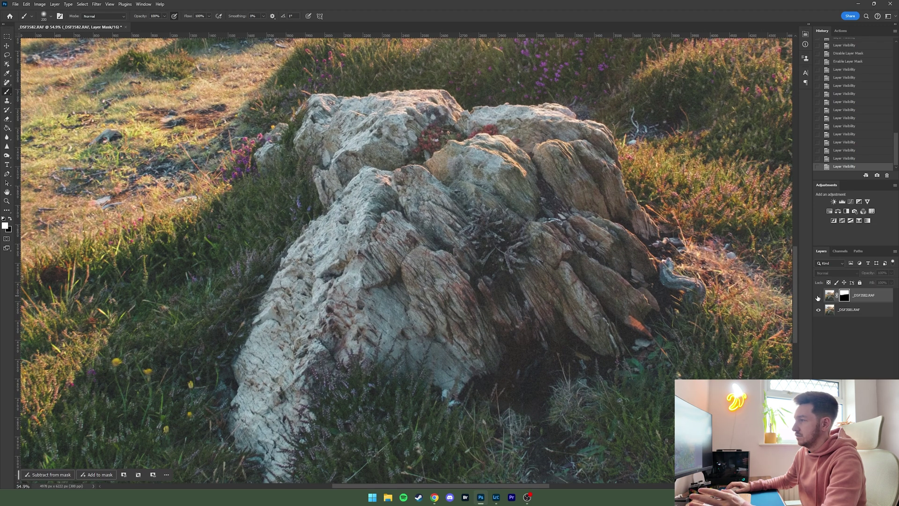
click(818, 296)
alt+scroll(718, 259, down, 6)
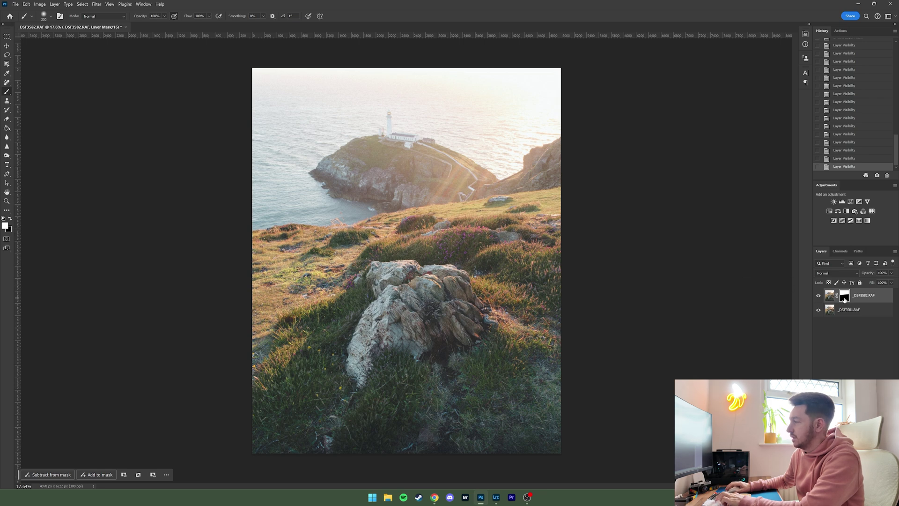
- Display the layer mask as a red overlay and paint black with a brush of about 400 px along the grassy foreground's edge against the sea
key(backslash)
key(x)
key(bracketright)
key(bracketright)
key(bracketright)
mouse_move(556, 211)
mouse_down()
mouse_move(536, 214)
mouse_move(537, 205)
mouse_move(370, 232)
mouse_move(490, 215)
mouse_up()
key(bracketleft)
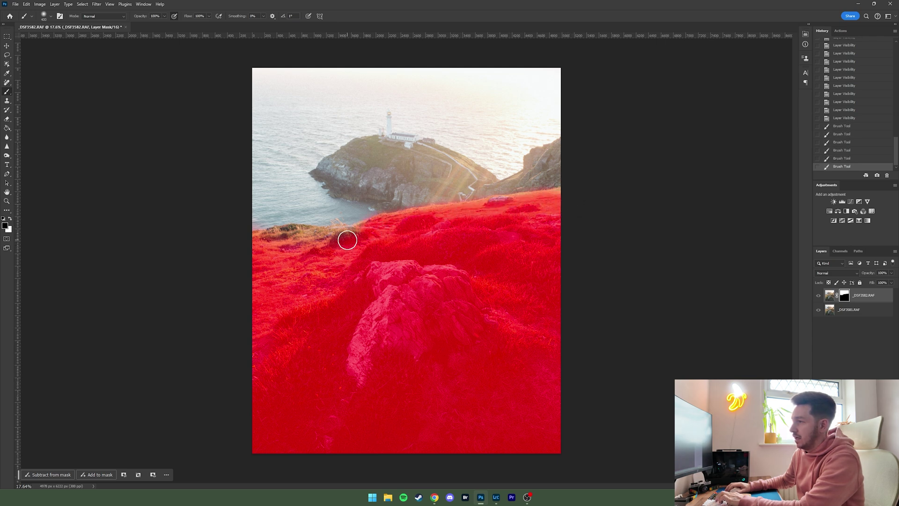
mouse_move(347, 240)
mouse_down()
mouse_move(291, 235)
mouse_move(251, 246)
mouse_move(363, 233)
mouse_up()
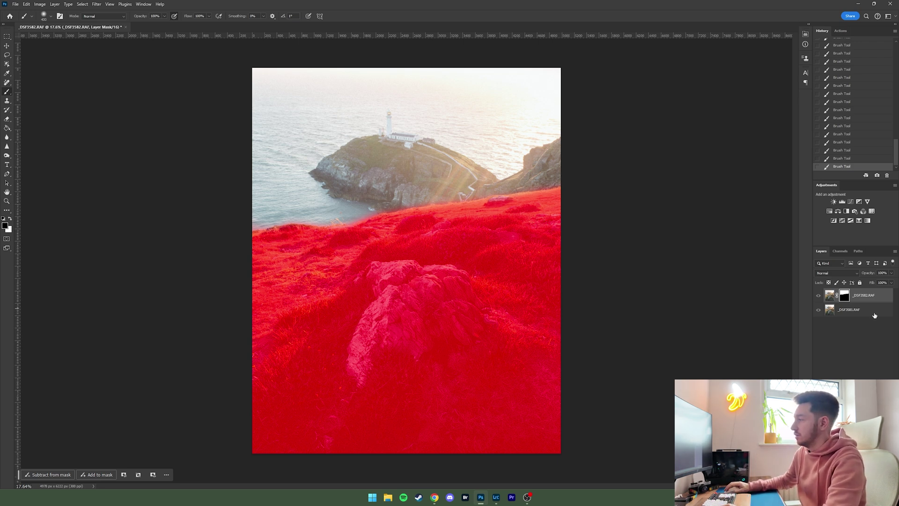
- Hide the red mask overlay to check the blended photo, and display the overlay again
key(x)
alt+shift+click(843, 299)
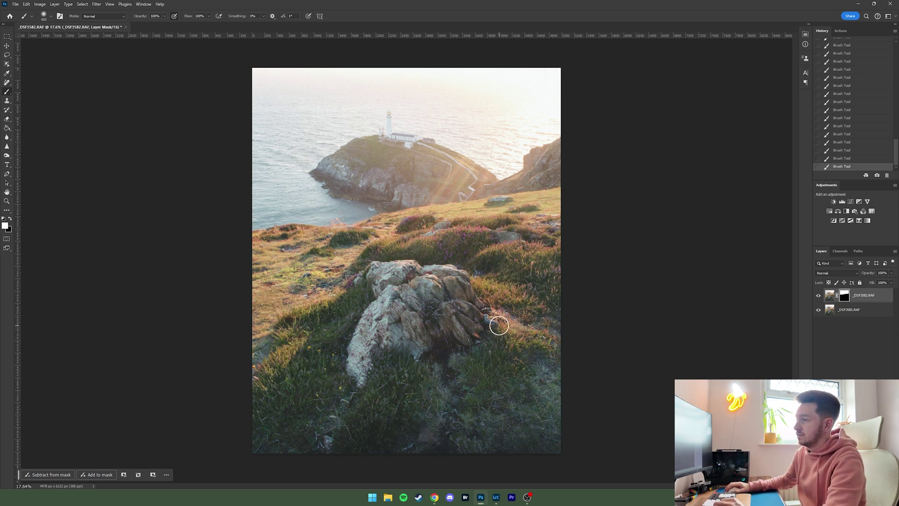
alt+shift+click(847, 297)
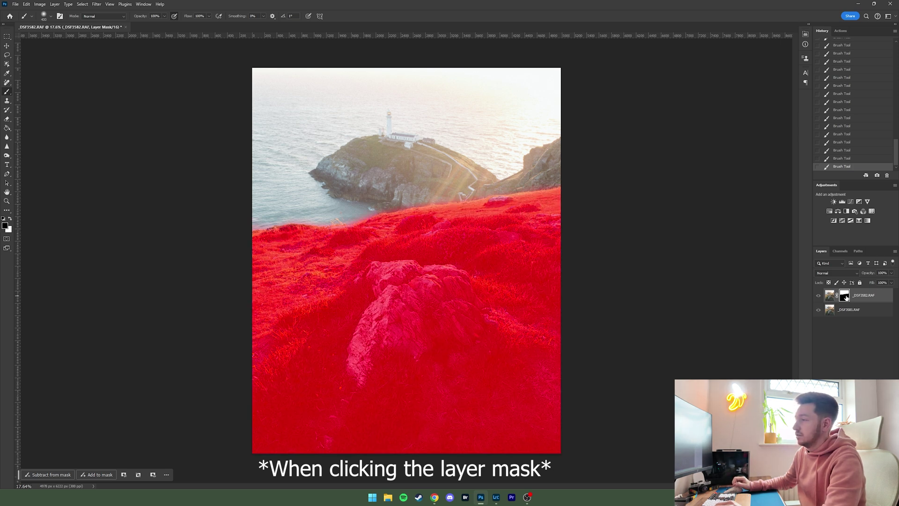